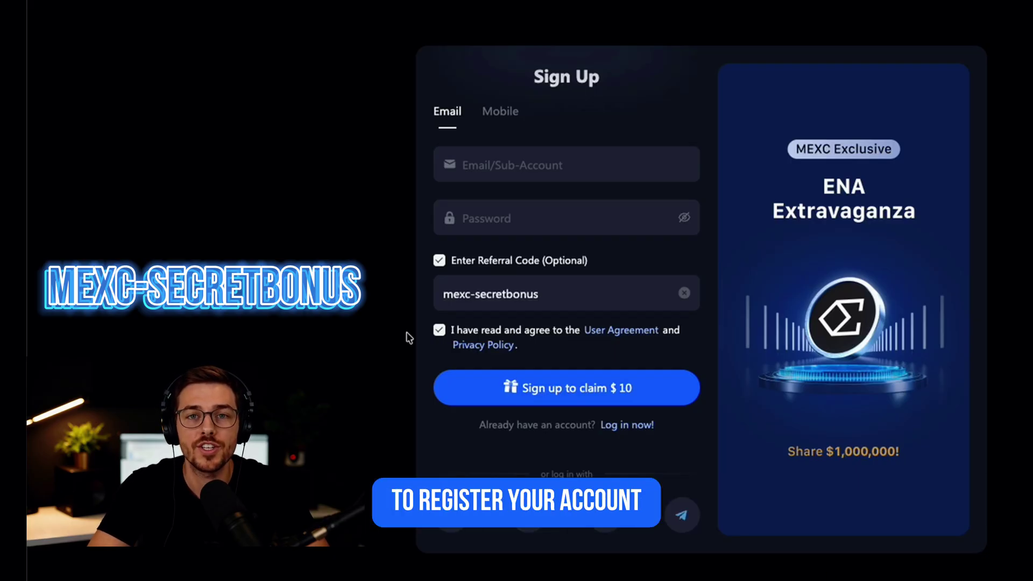
Step: Select the applied referral code in the sign-up field, then leave the field
click(565, 293)
key(ctrl+a)
click(374, 347)
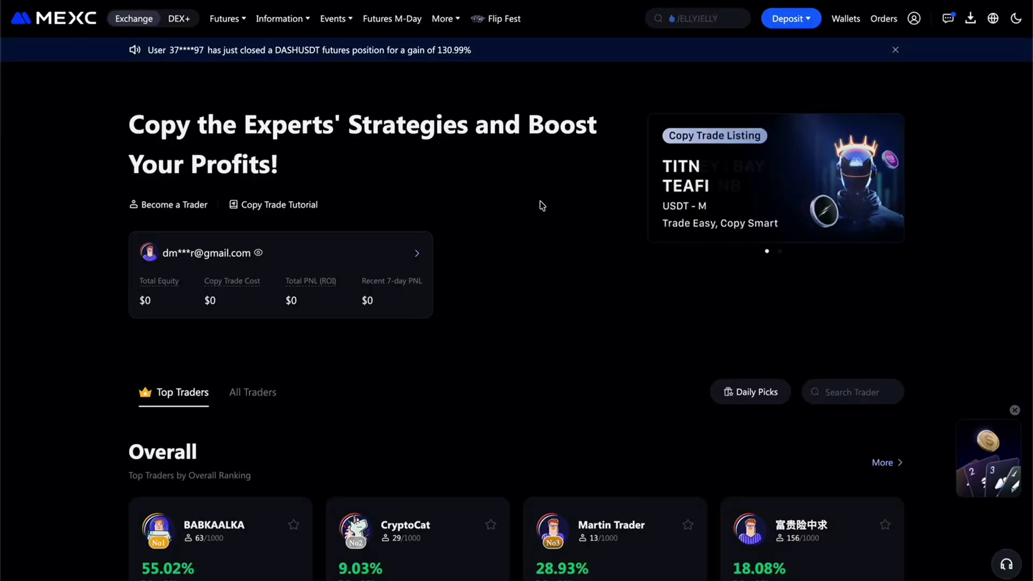
mouse_move(220, 31)
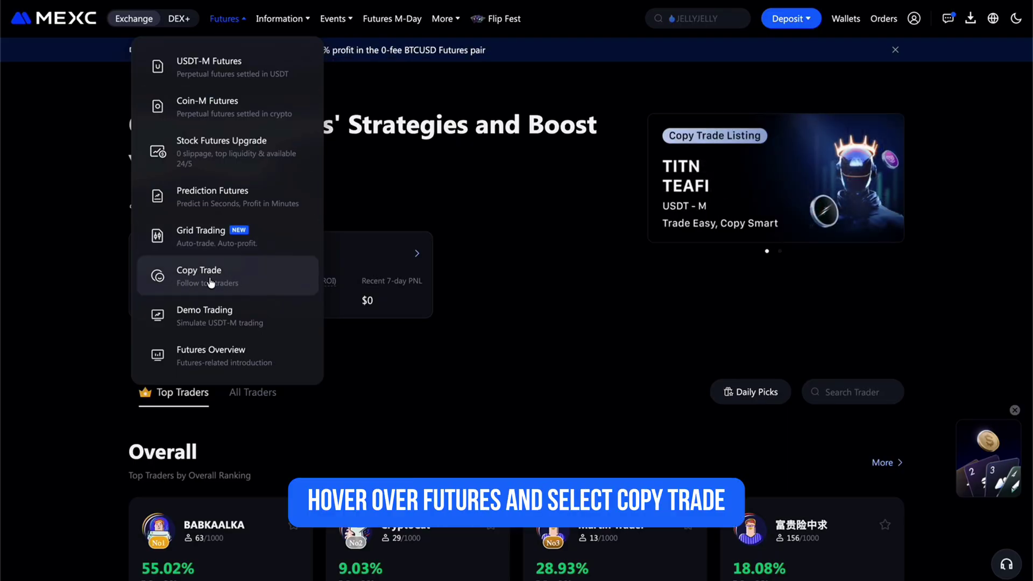
click(289, 294)
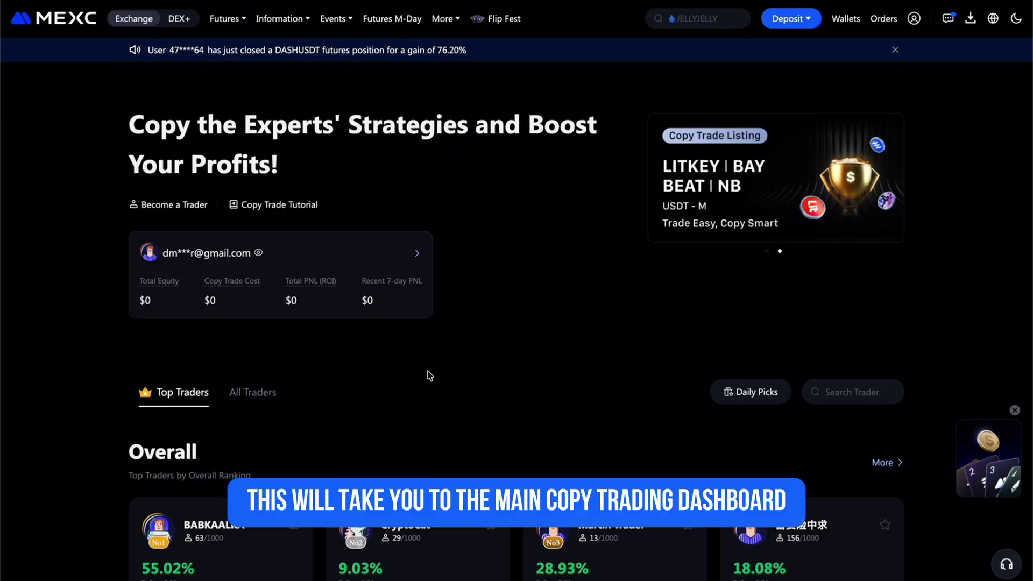
Step: Scroll through the Overall, Highest ROI, Highest PNL and Most Followers trader rankings
scroll(87, 356, down, 5)
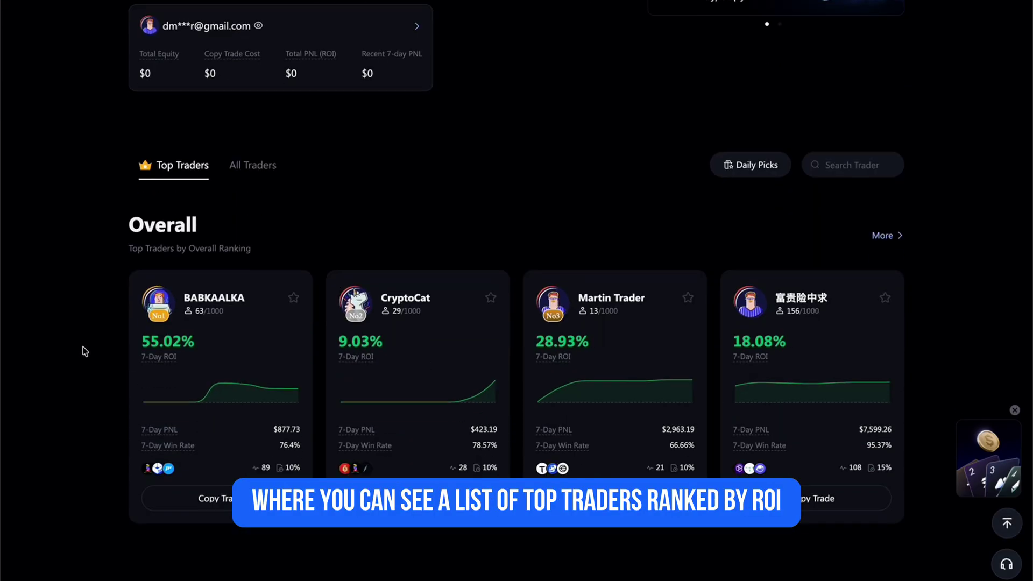
scroll(87, 353, down, 3)
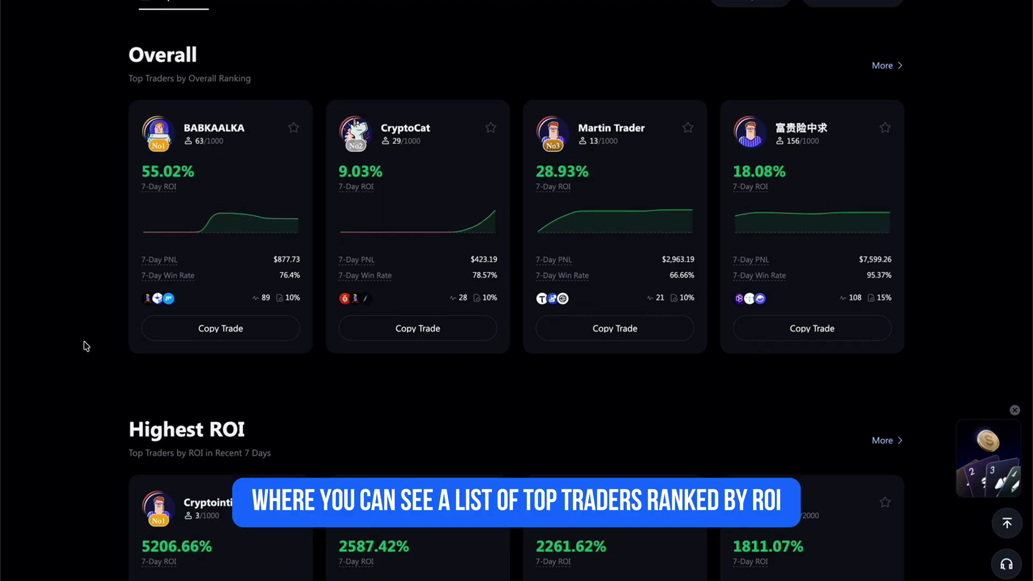
scroll(72, 335, down, 11)
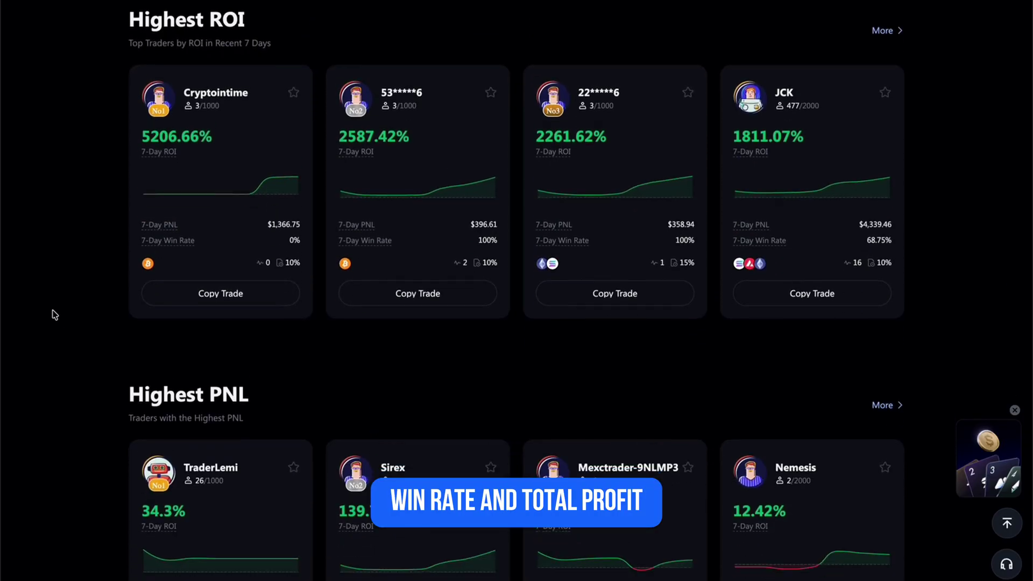
scroll(55, 314, down, 6)
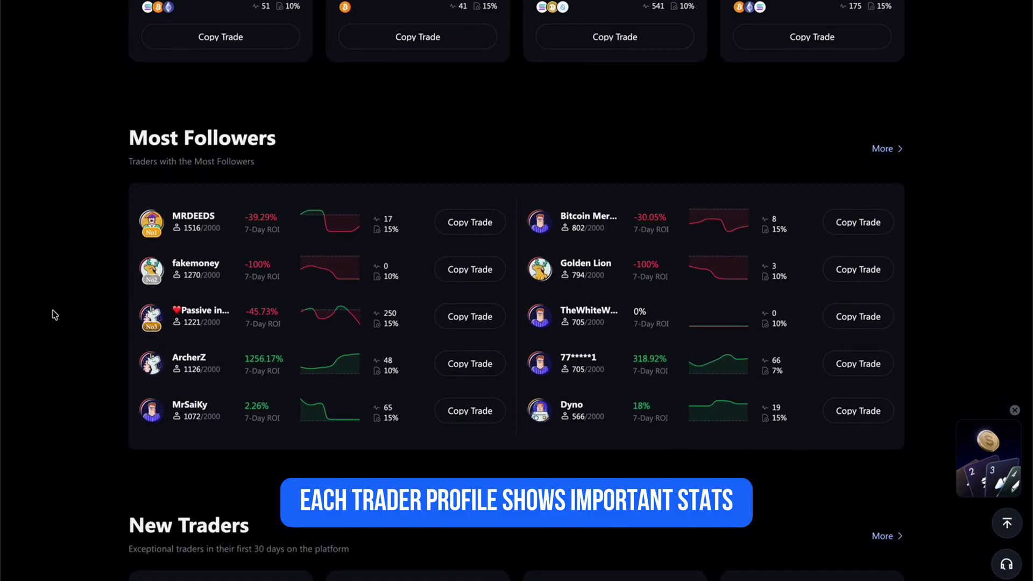
scroll(55, 314, up, 20)
scroll(53, 315, down, 6)
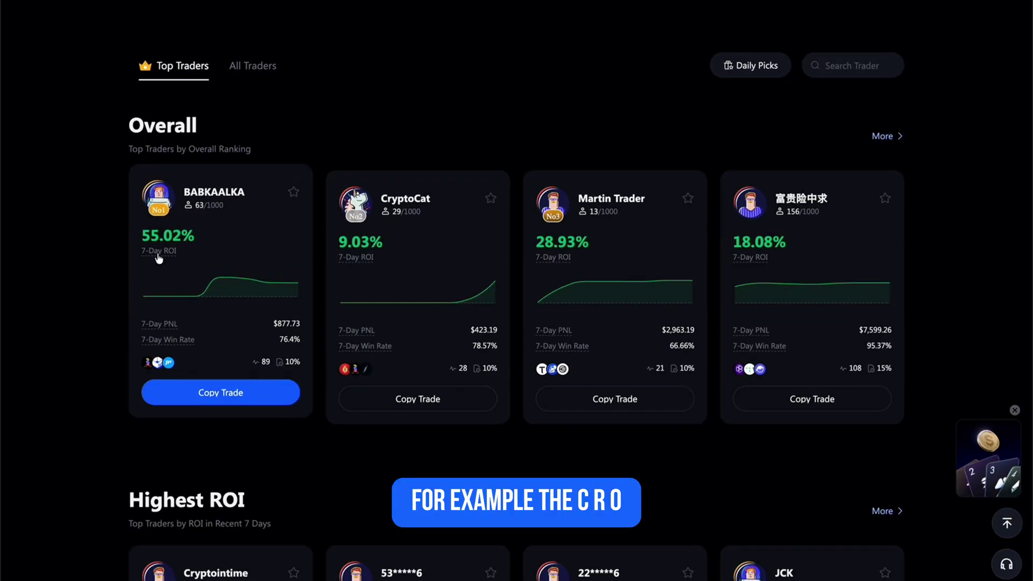
mouse_move(161, 254)
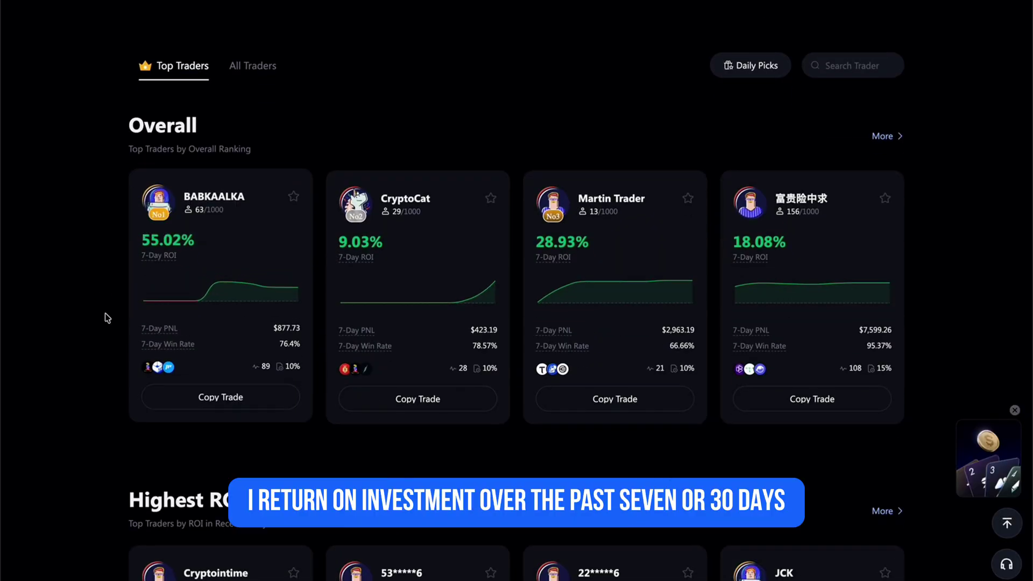
mouse_move(156, 327)
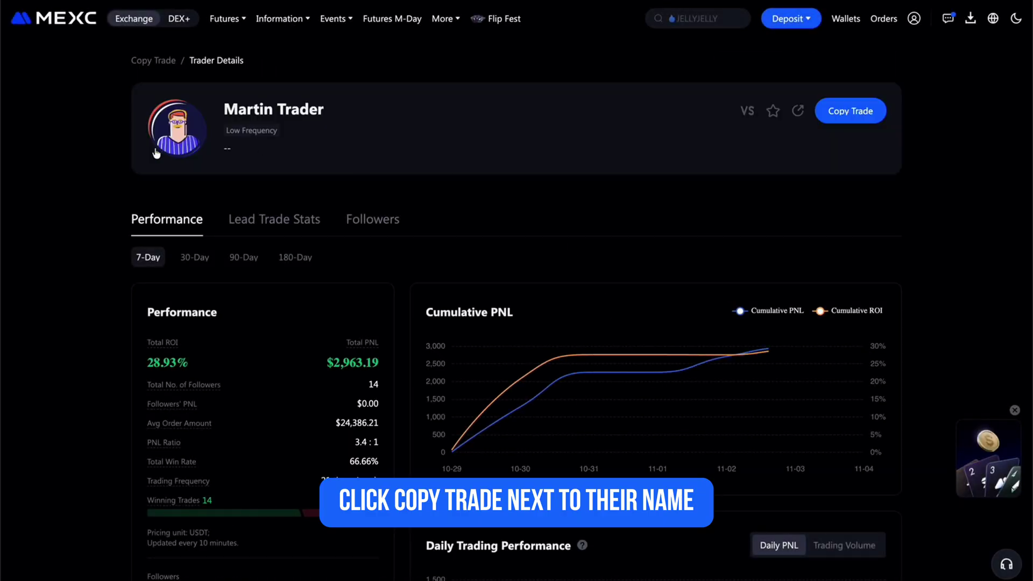
scroll(83, 155, down, 1)
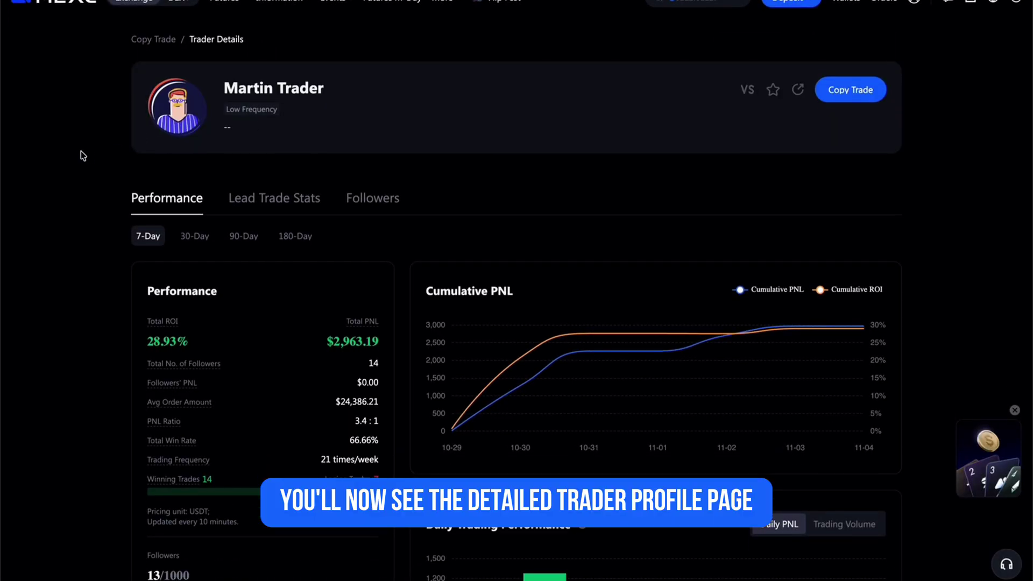
scroll(83, 155, down, 1)
scroll(82, 156, down, 2)
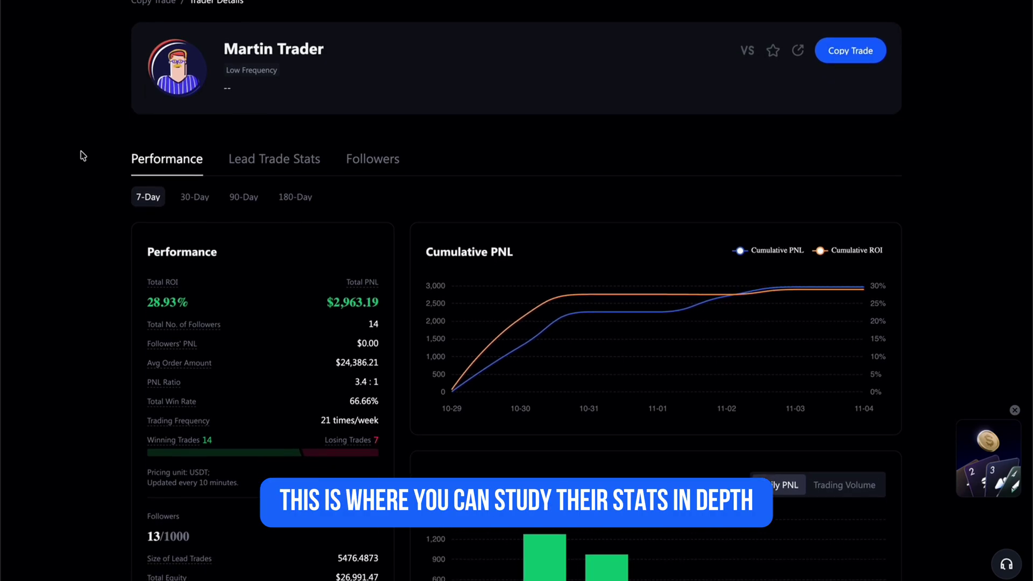
scroll(82, 156, down, 2)
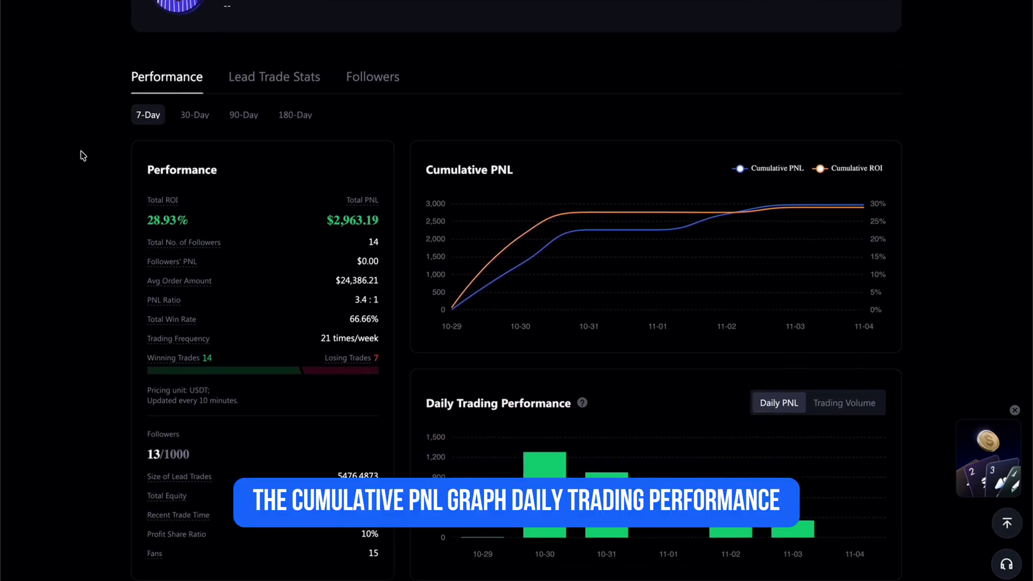
scroll(82, 156, down, 1)
scroll(82, 156, down, 5)
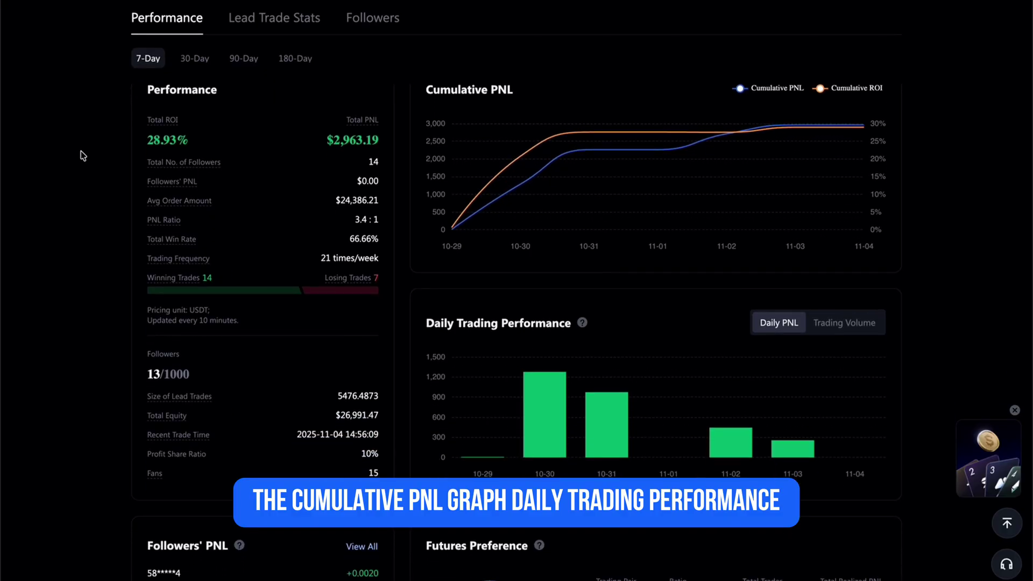
scroll(82, 156, down, 5)
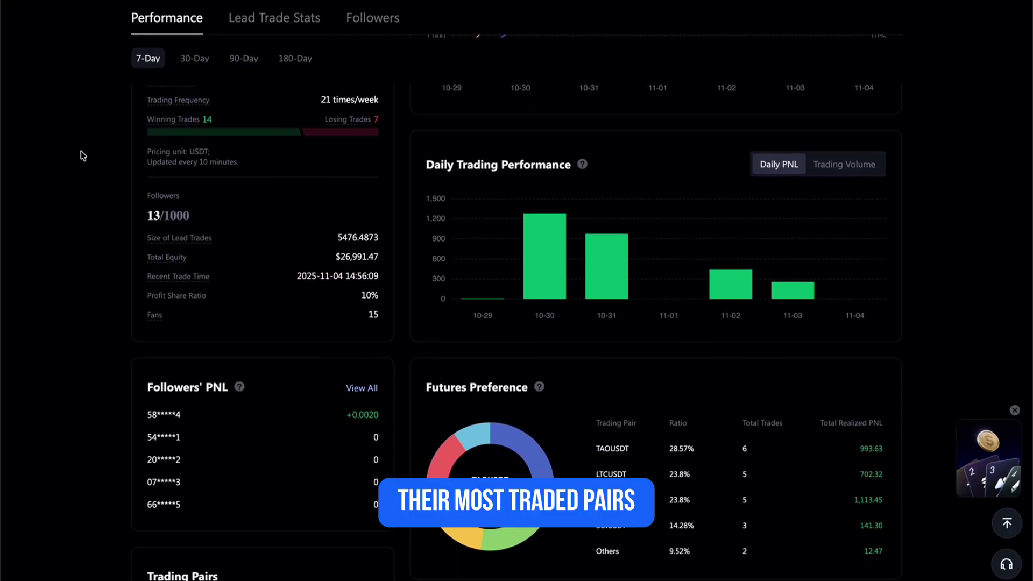
scroll(83, 155, down, 8)
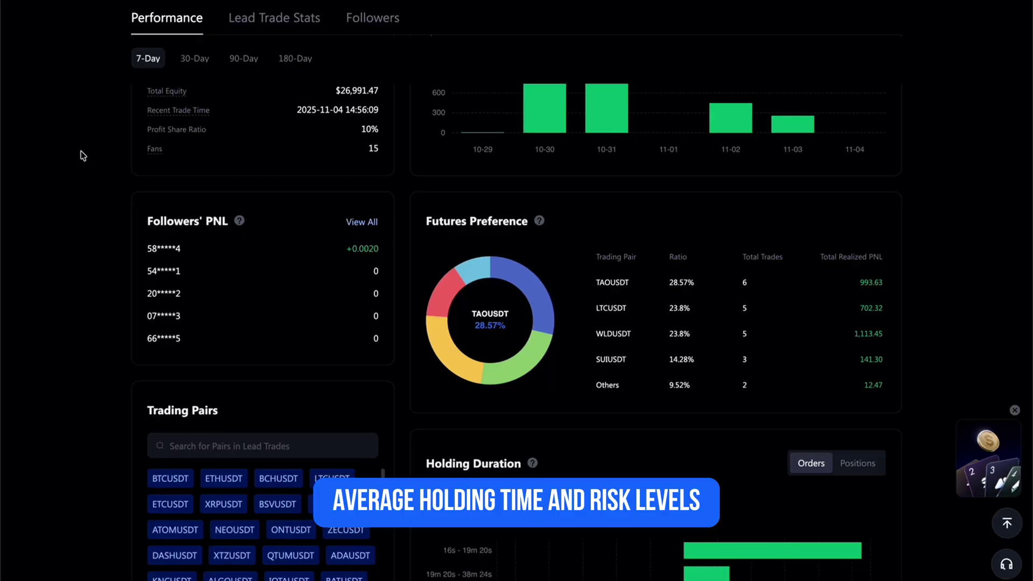
scroll(82, 155, up, 12)
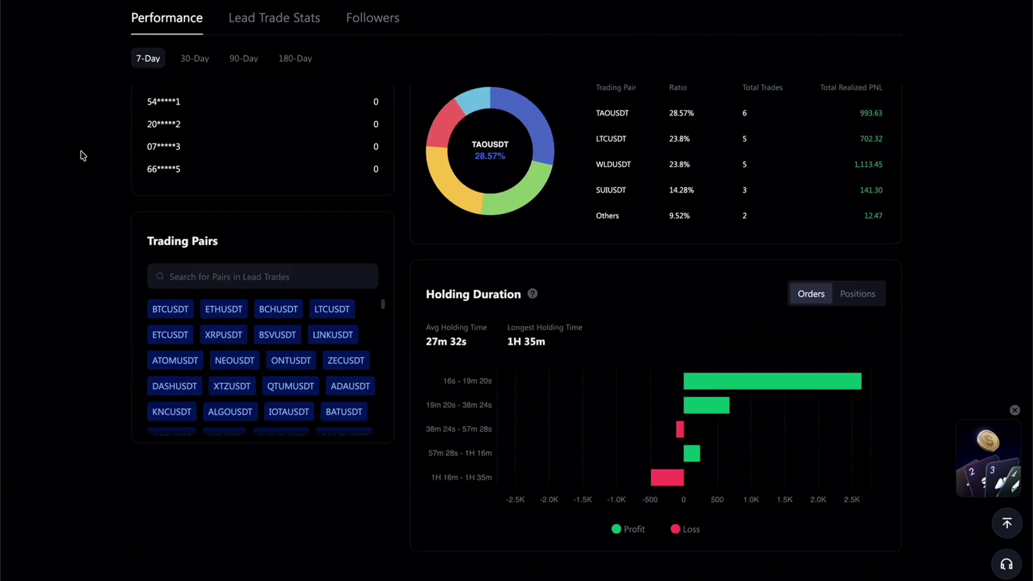
scroll(83, 155, up, 5)
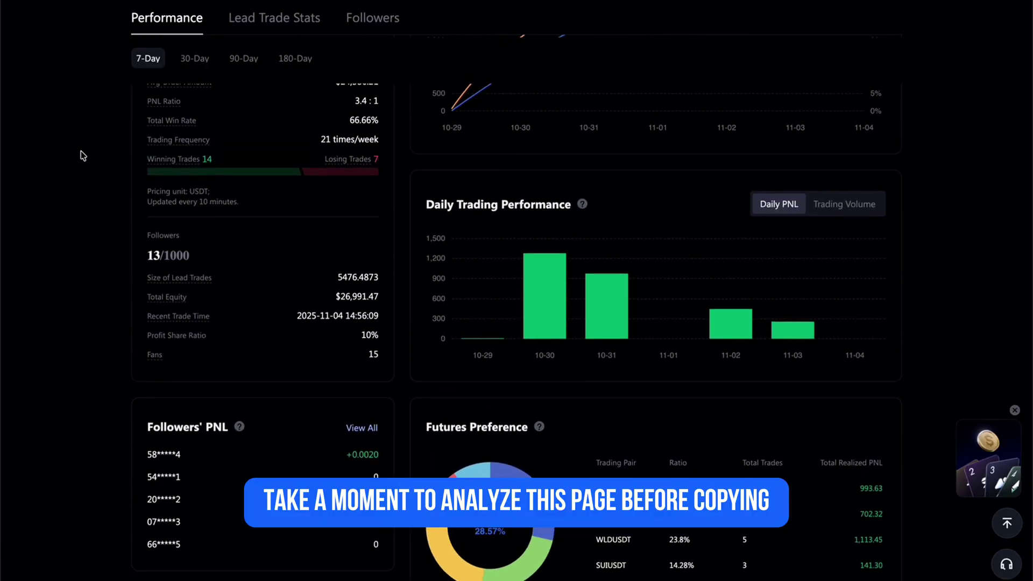
scroll(82, 155, up, 4)
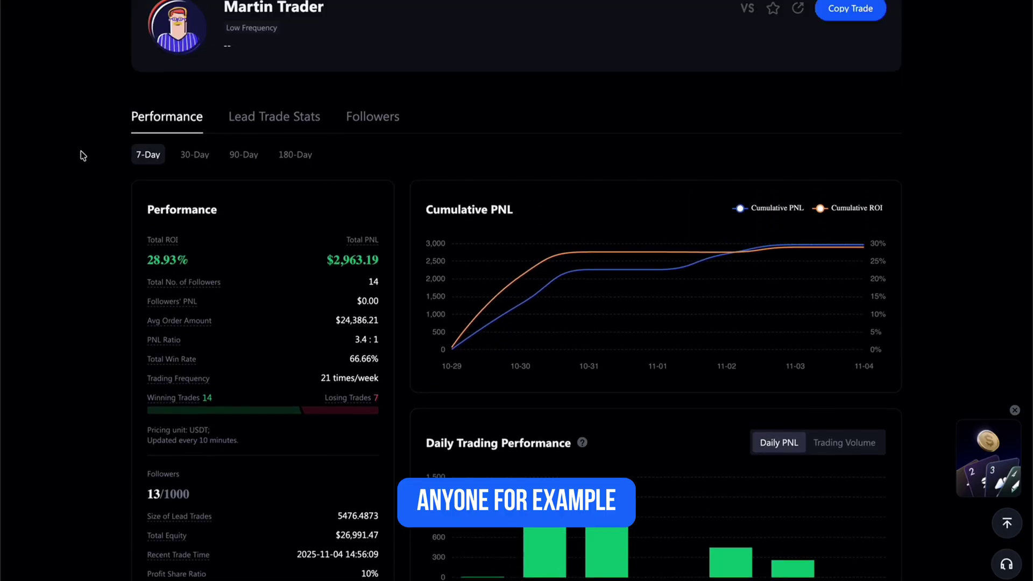
scroll(83, 155, down, 1)
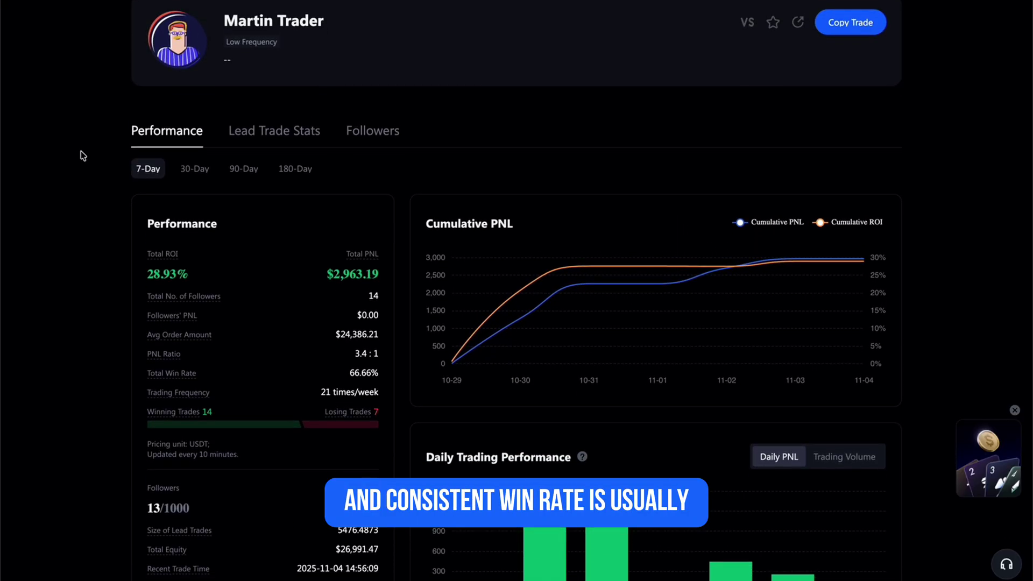
scroll(82, 156, down, 2)
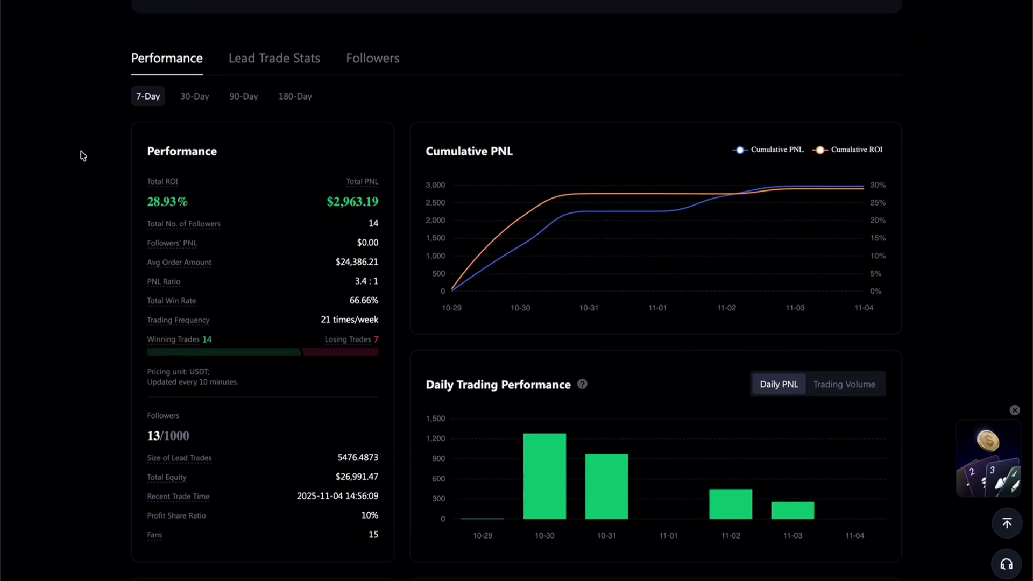
scroll(83, 156, up, 3)
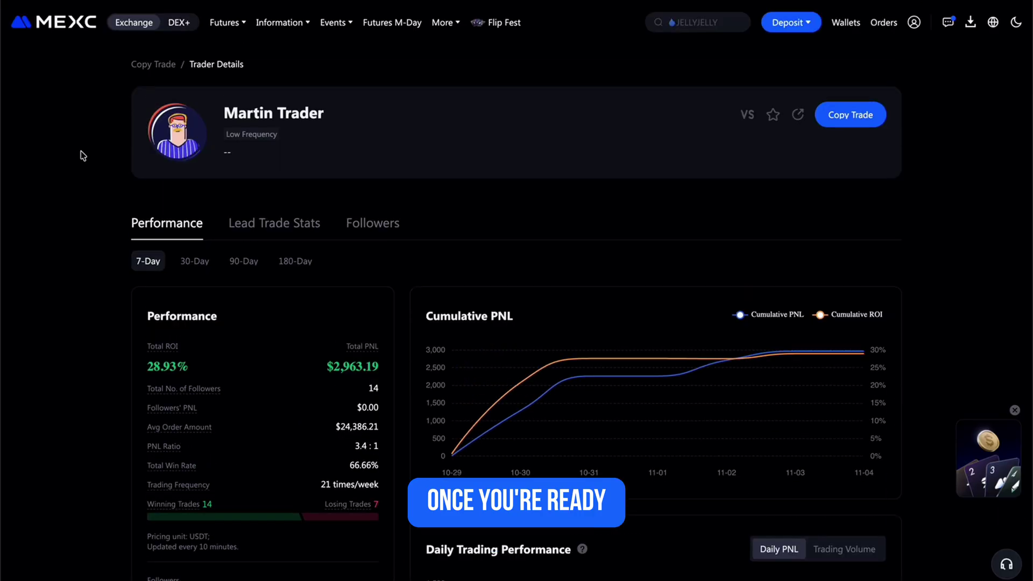
Step: Start copying Martin Trader and enter a 100 USDT copy trade amount
click(855, 115)
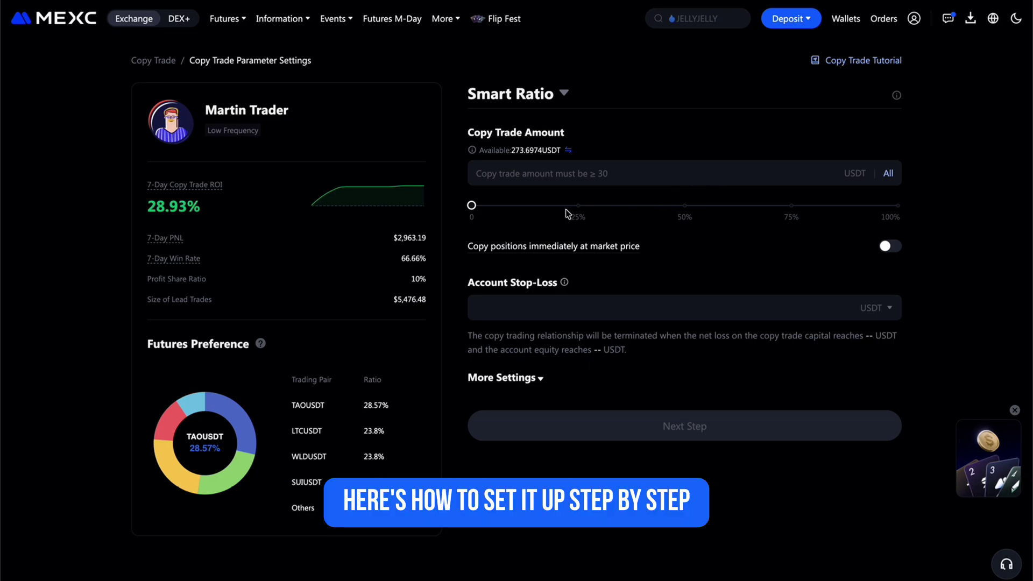
click(575, 173)
text(100)
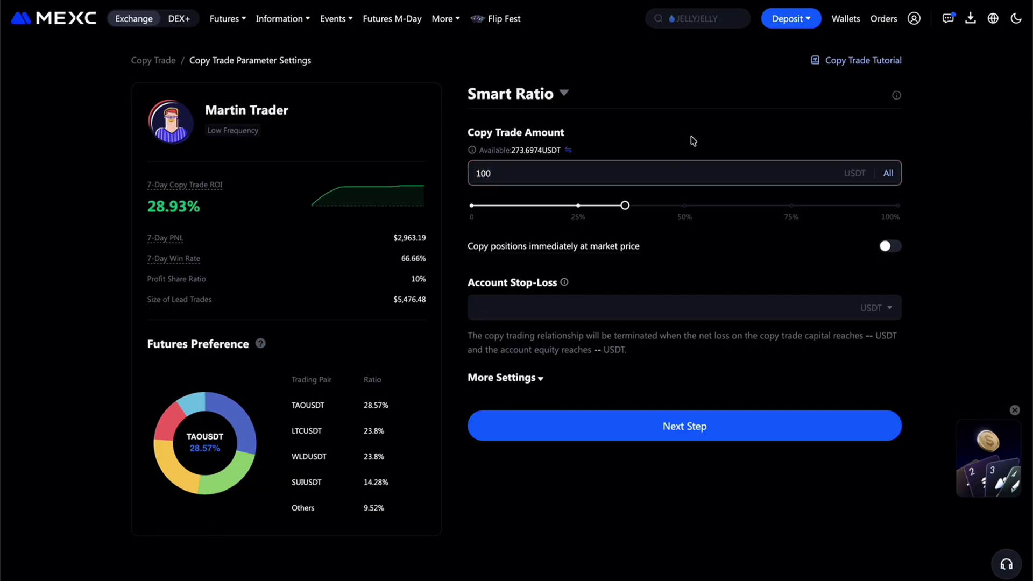
click(978, 145)
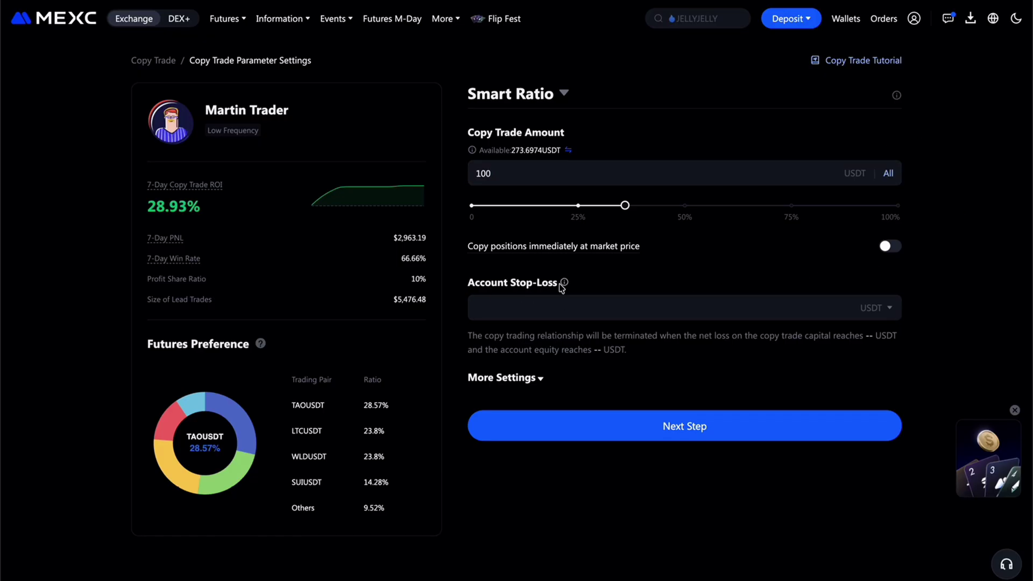
mouse_move(564, 285)
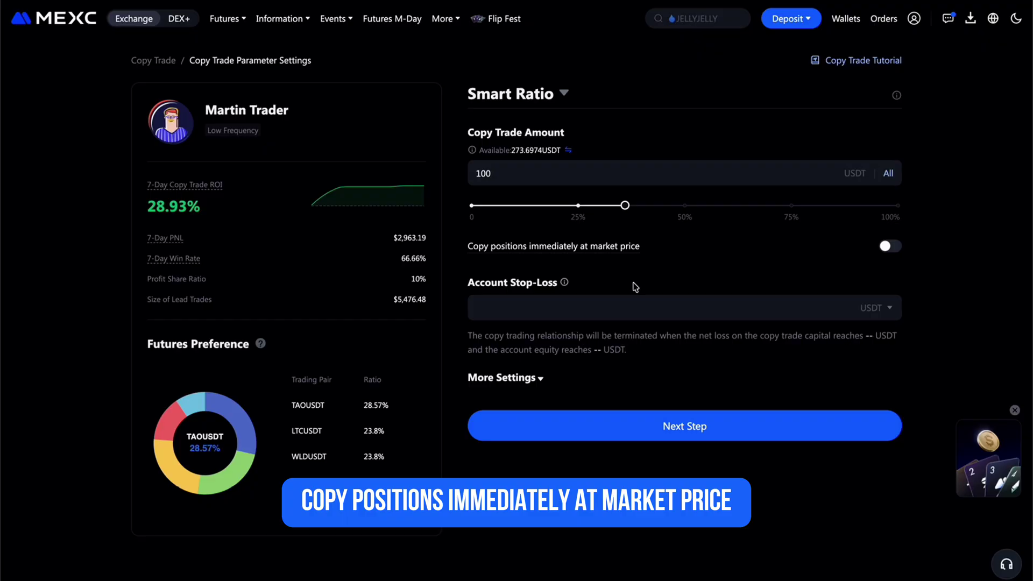
Step: Keep immediate market-price position copying off and enter a 50 USDT account stop-loss
click(887, 247)
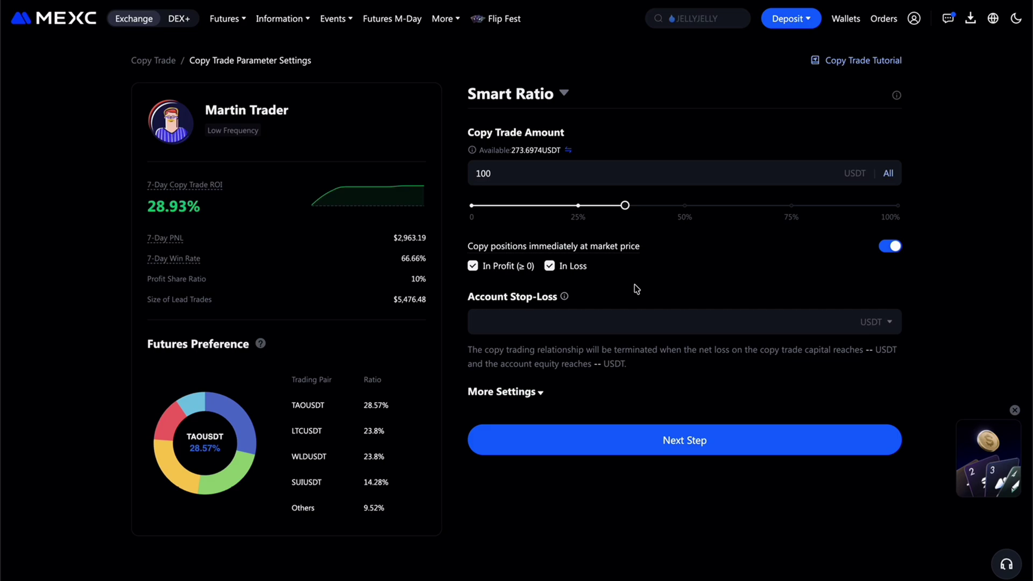
click(890, 247)
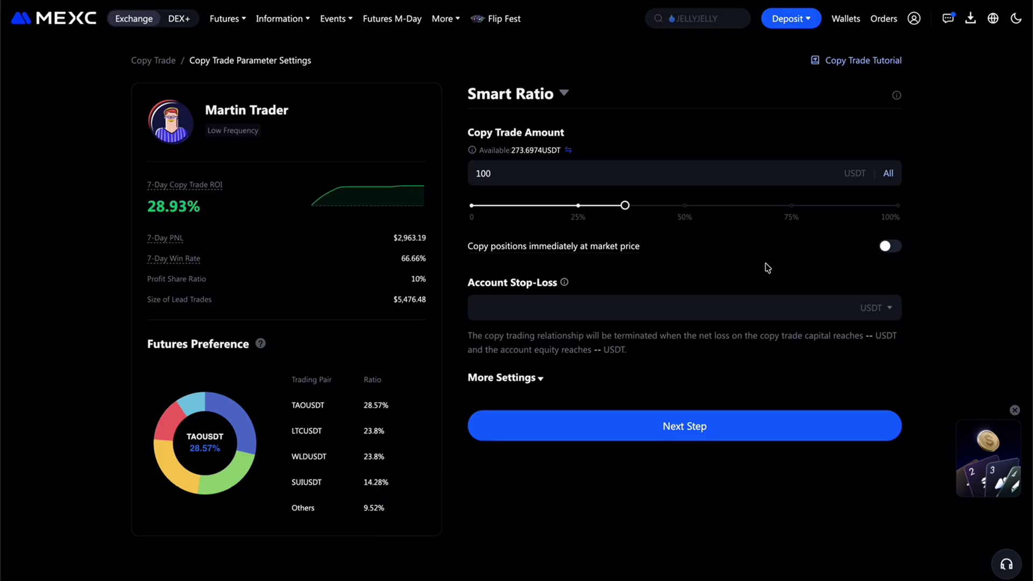
click(541, 312)
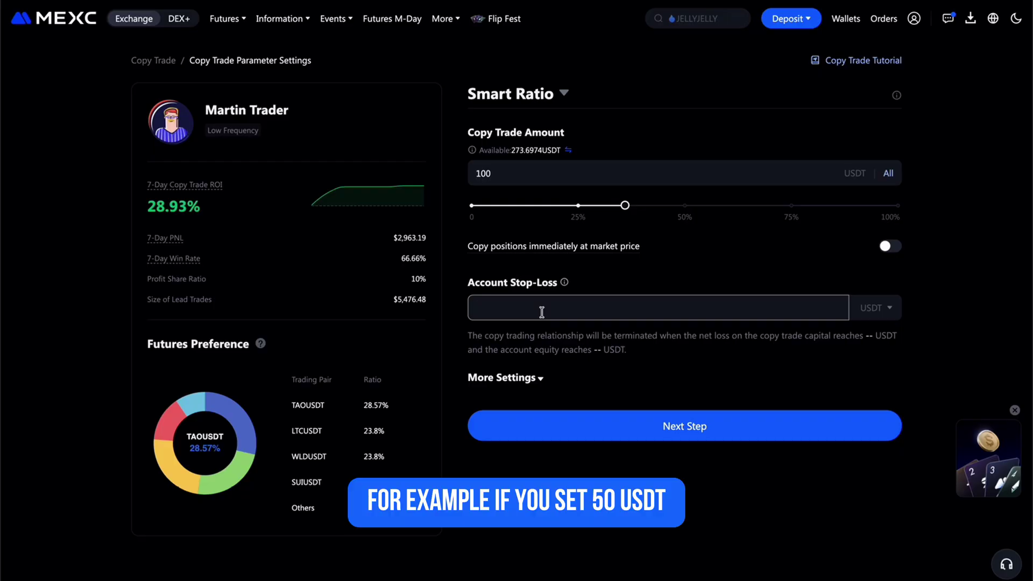
text(50)
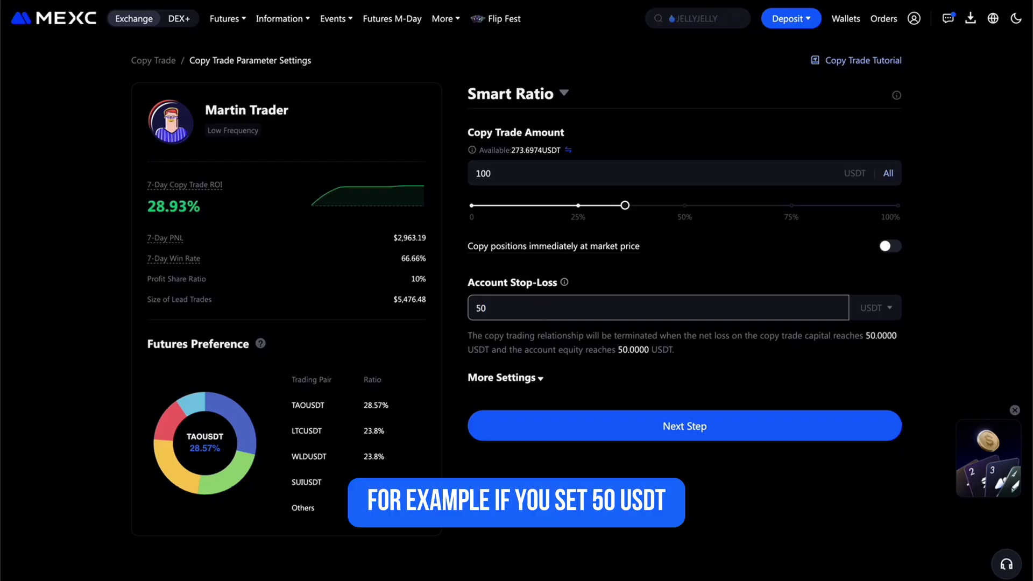
click(704, 268)
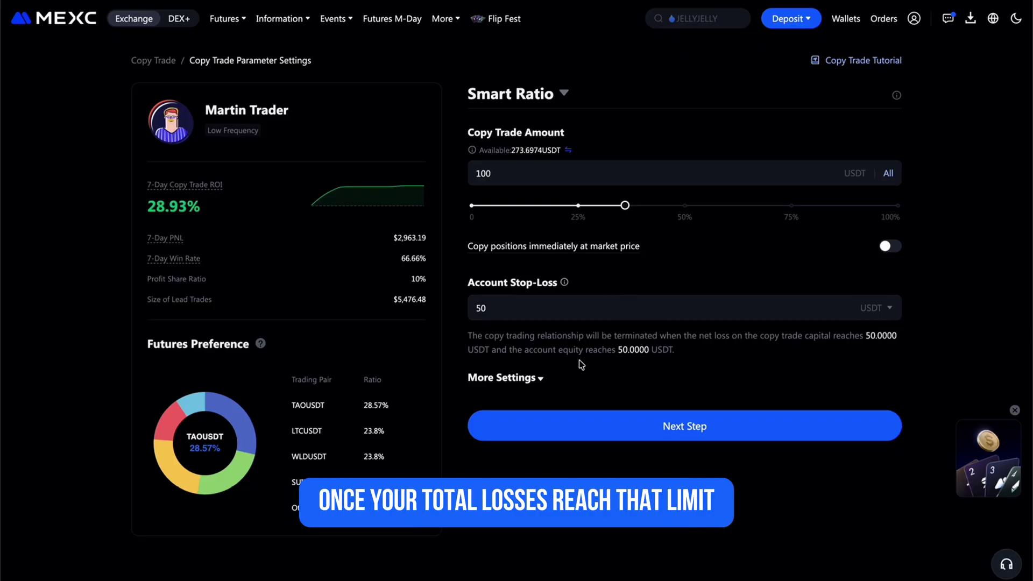
Step: Expand More Settings and scroll through its liquidation, futures, margin and leverage options
click(499, 379)
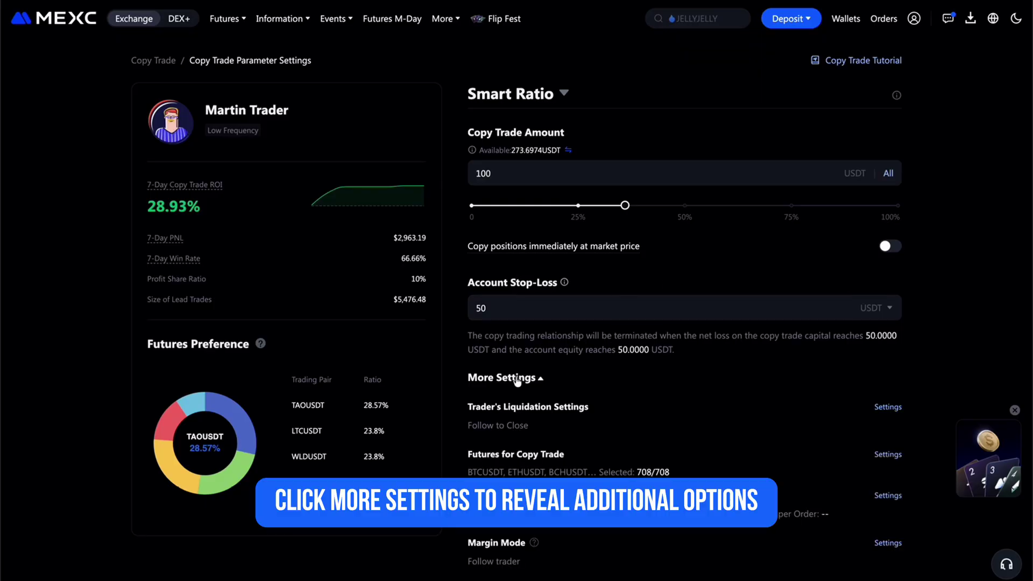
scroll(450, 339, down, 2)
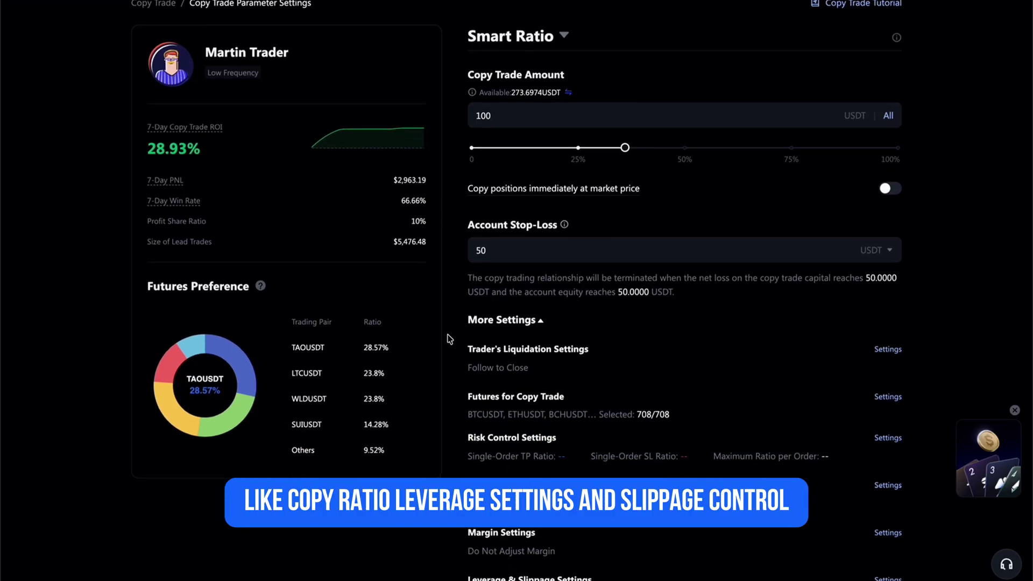
scroll(450, 339, down, 1)
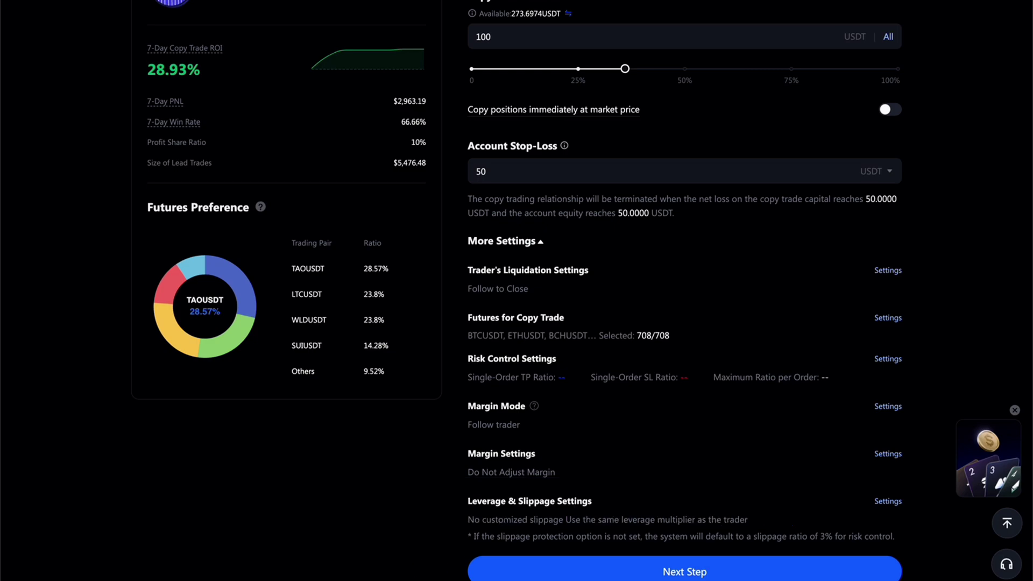
click(499, 569)
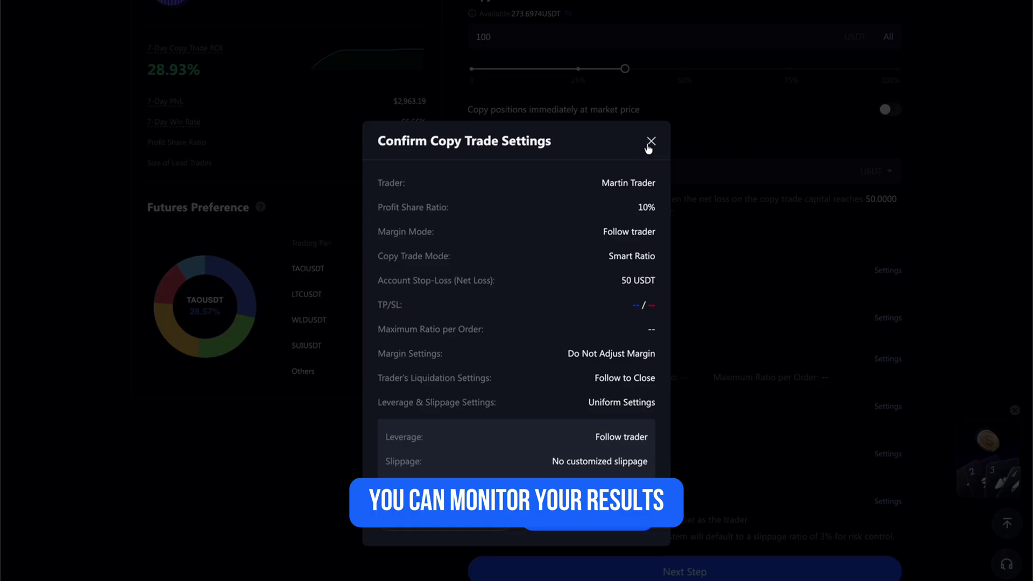
click(649, 144)
scroll(307, 196, up, 3)
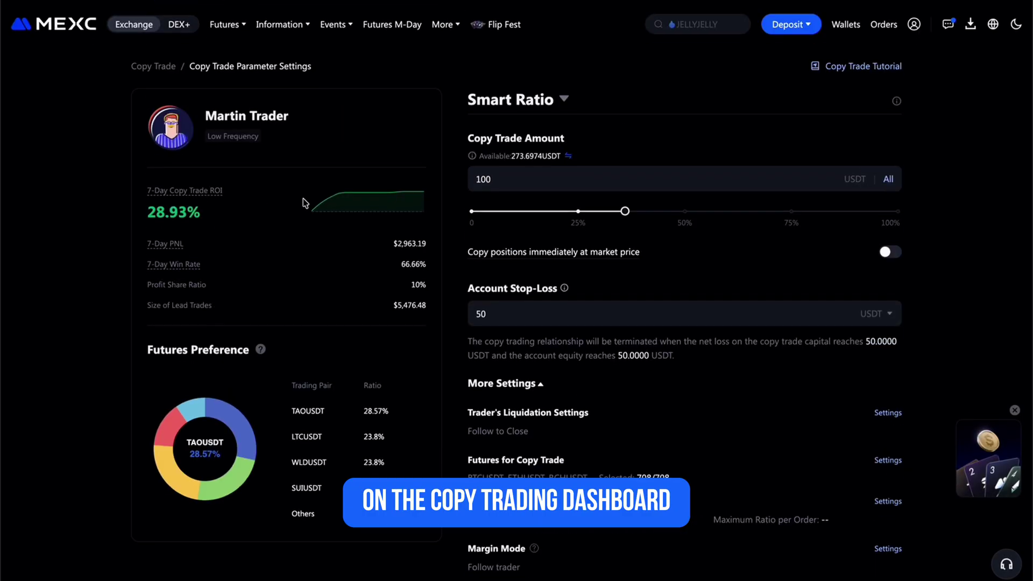
Step: Go back to the Copy Trade dashboard through the breadcrumb and scroll down
click(166, 63)
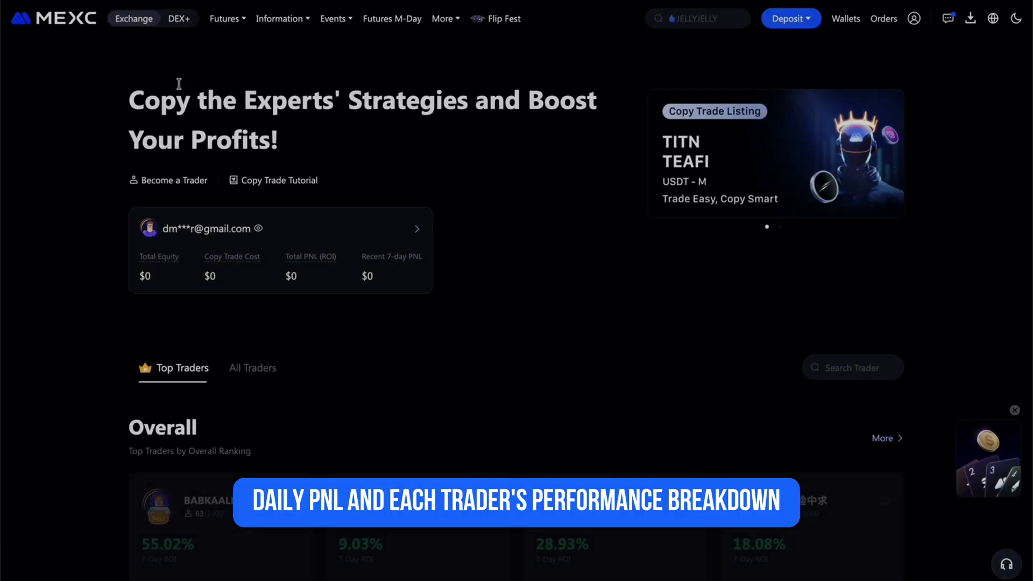
mouse_move(346, 289)
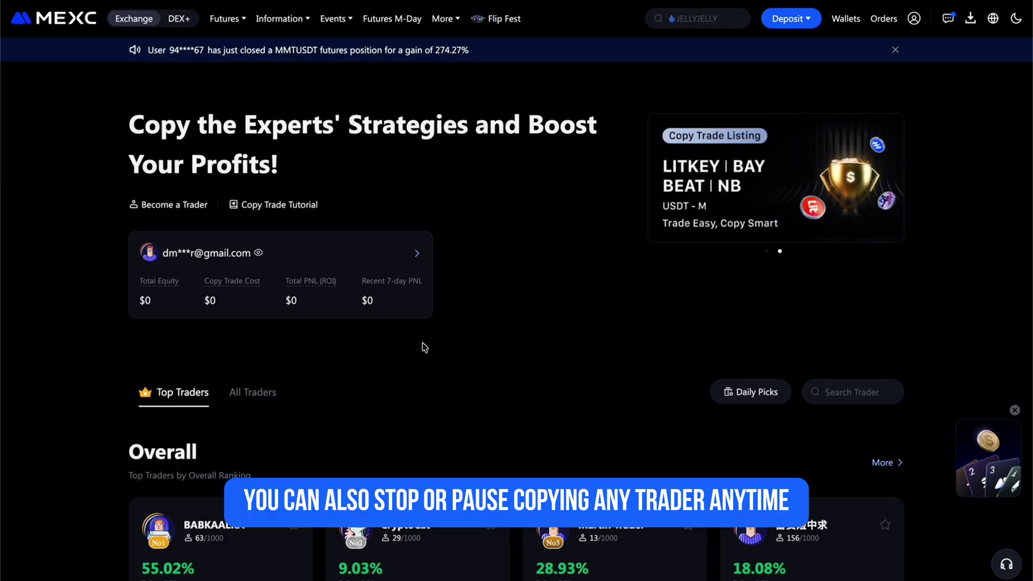
scroll(423, 346, down, 1)
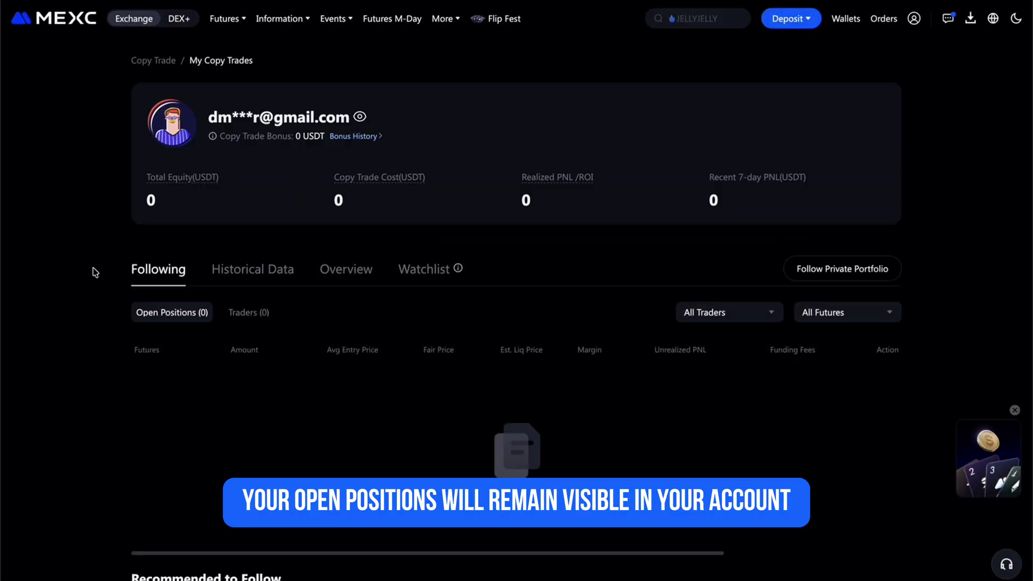
Step: Scroll down to the Recommended to Follow traders and back up again
scroll(94, 272, down, 1)
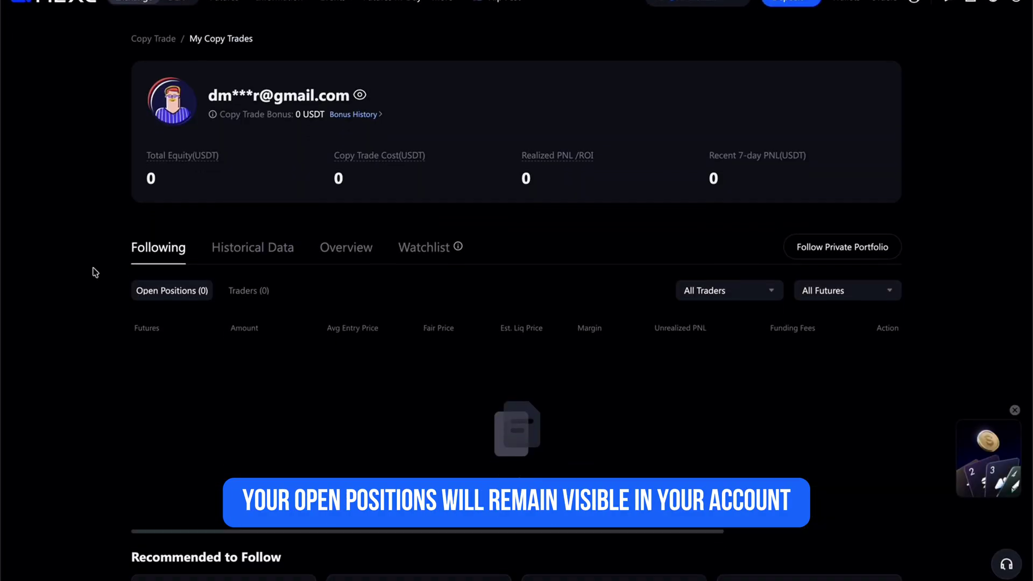
scroll(115, 262, down, 1)
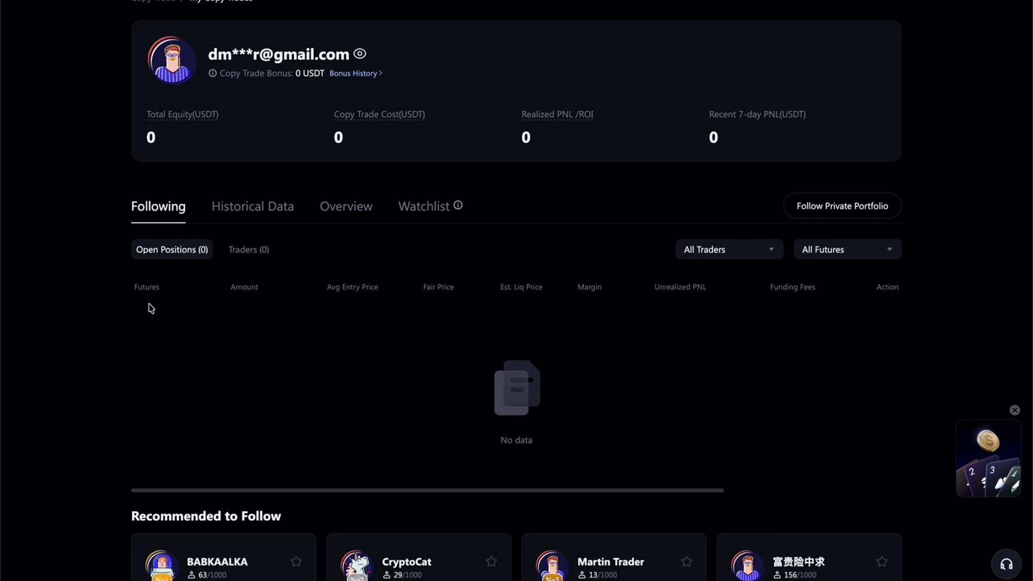
scroll(254, 376, down, 2)
scroll(106, 312, down, 5)
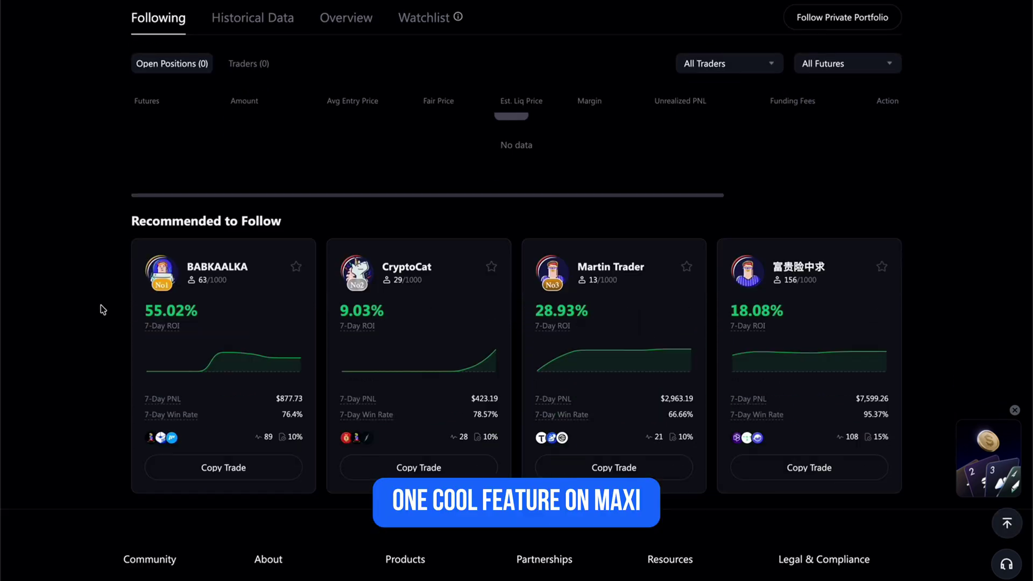
scroll(82, 272, up, 4)
scroll(85, 273, up, 5)
Step: Return to the Copy Trade landing page and open the All Traders list
click(152, 66)
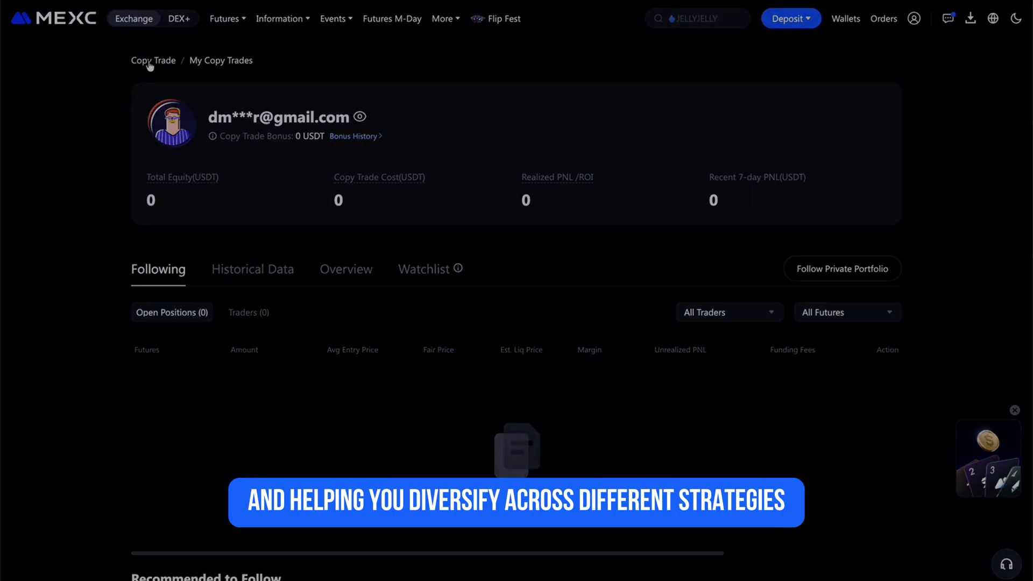
scroll(83, 274, down, 2)
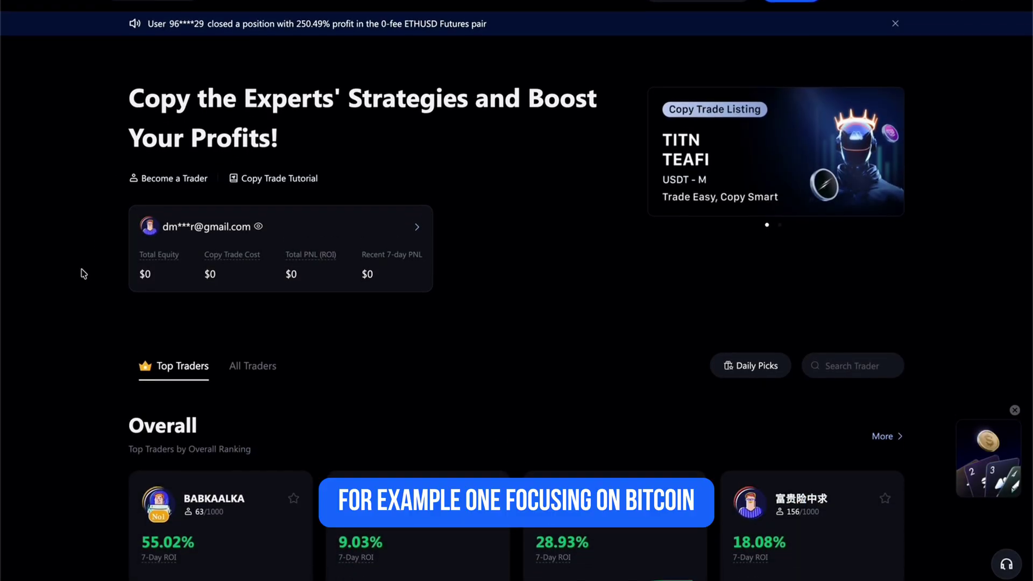
scroll(84, 273, down, 2)
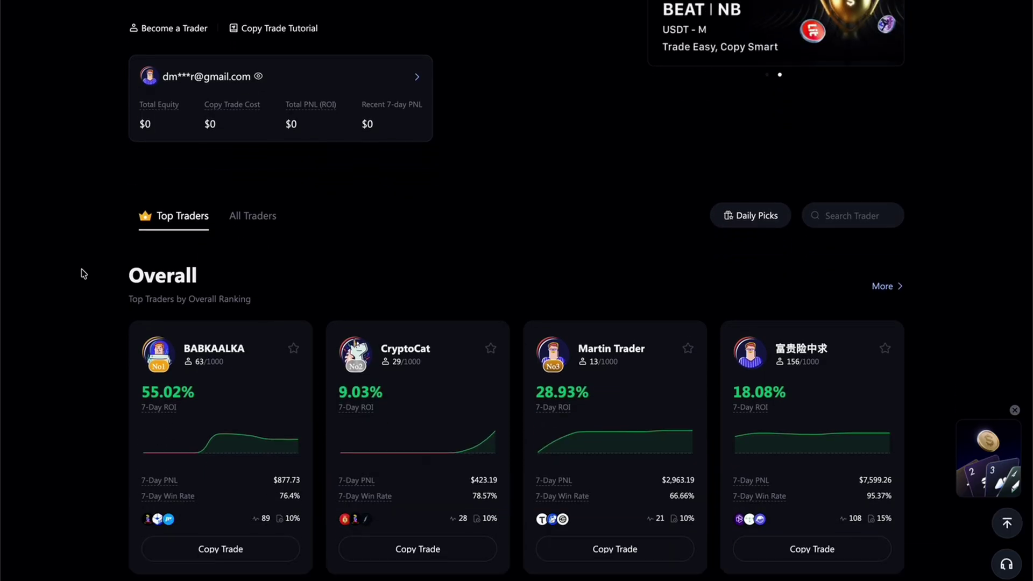
click(239, 217)
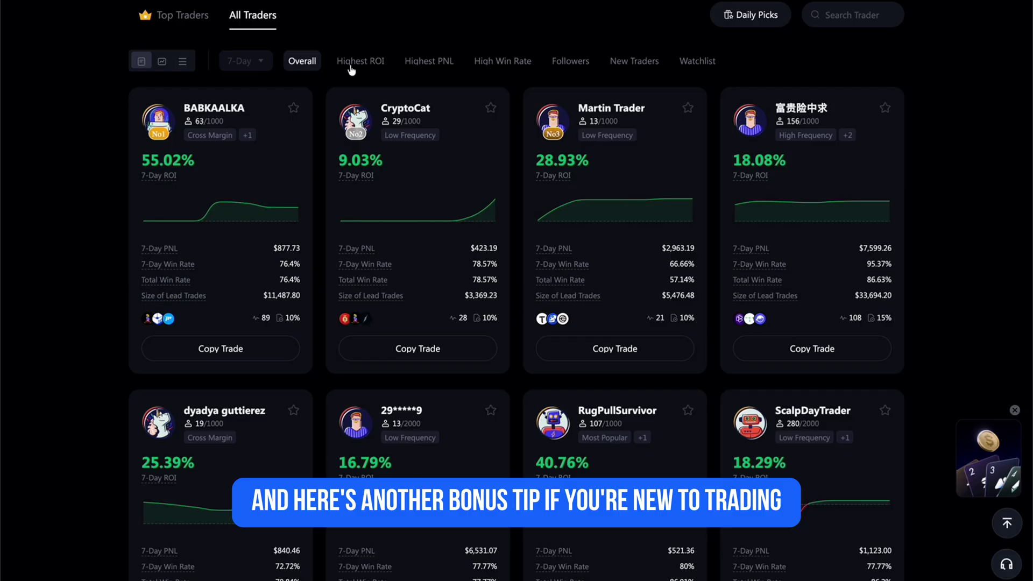
Step: Rank all traders by Highest ROI, then switch the ranking to High Win Rate
click(359, 62)
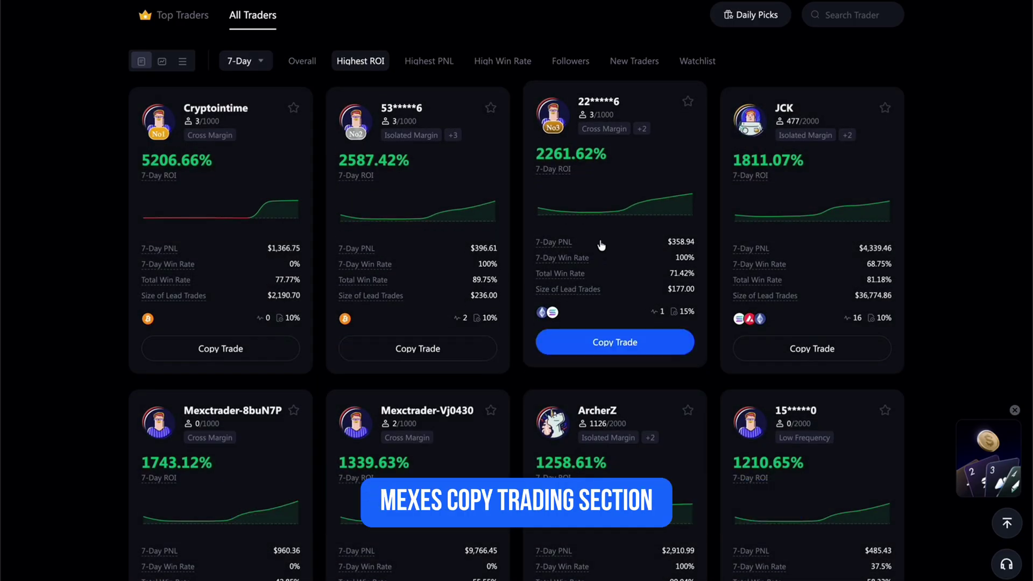
scroll(601, 246, down, 3)
scroll(602, 246, down, 5)
scroll(601, 246, up, 14)
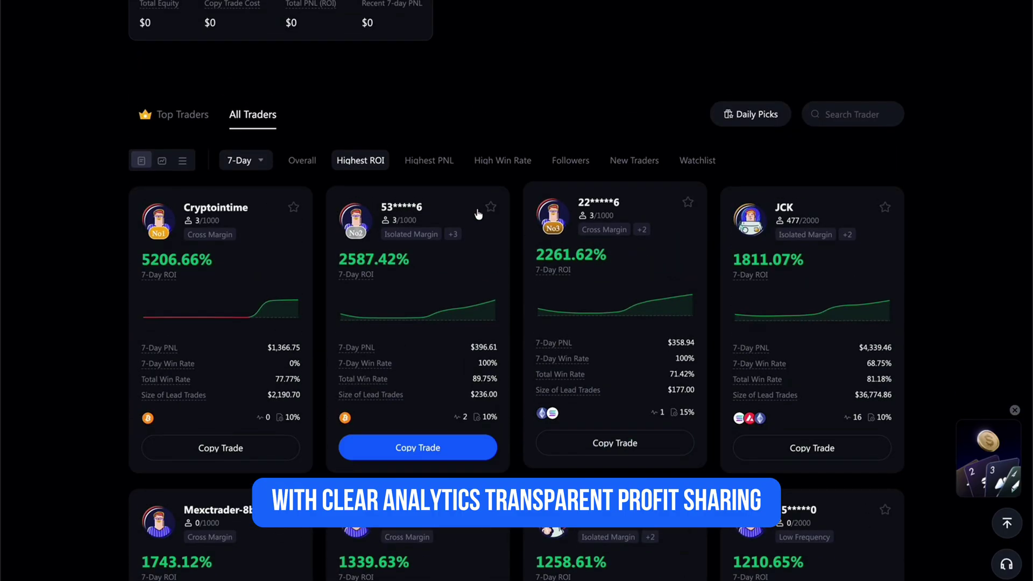
click(480, 161)
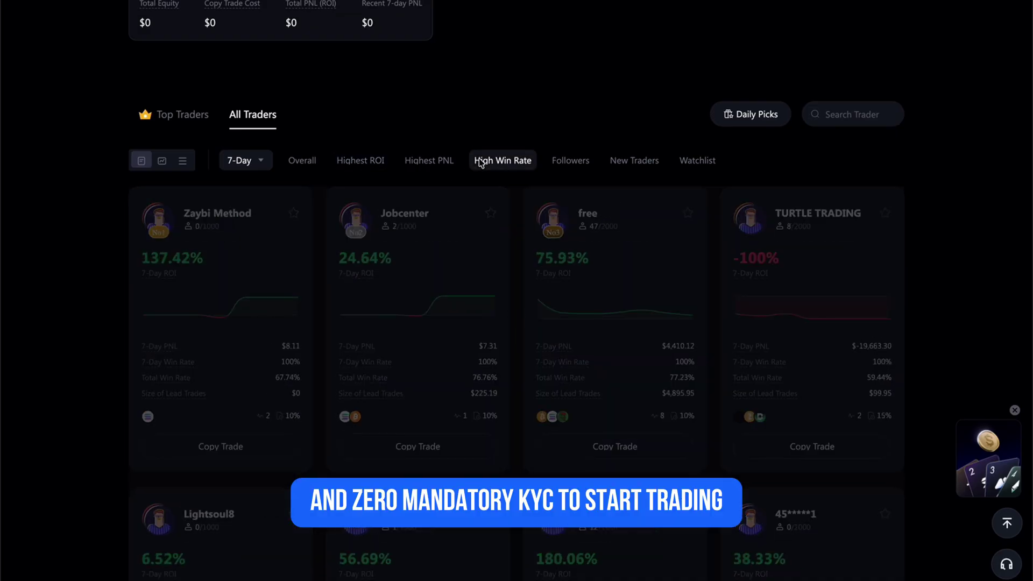
scroll(481, 164, down, 2)
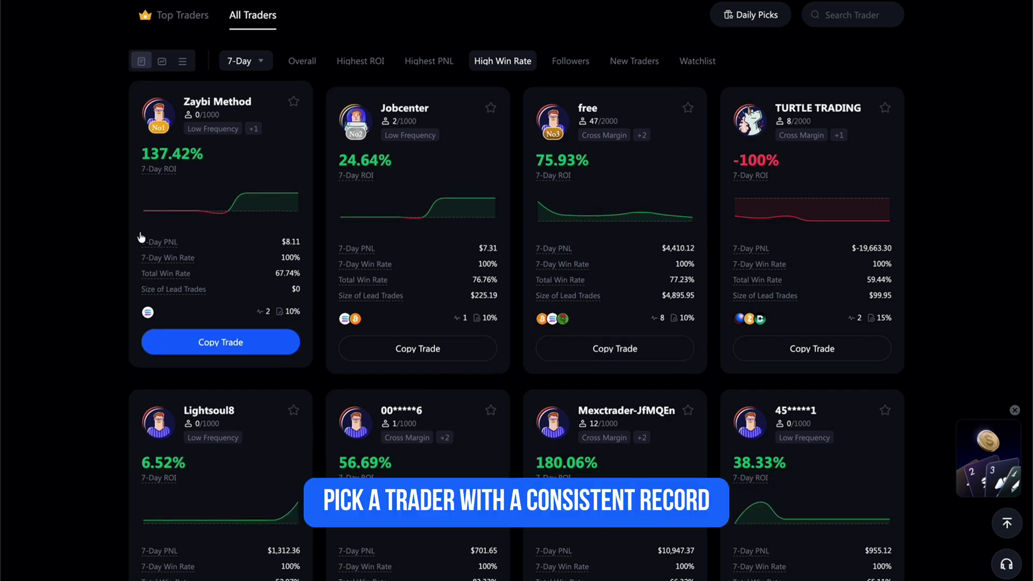
Step: Switch the High Win Rate ranking to table view and scroll through the trader rows
click(182, 63)
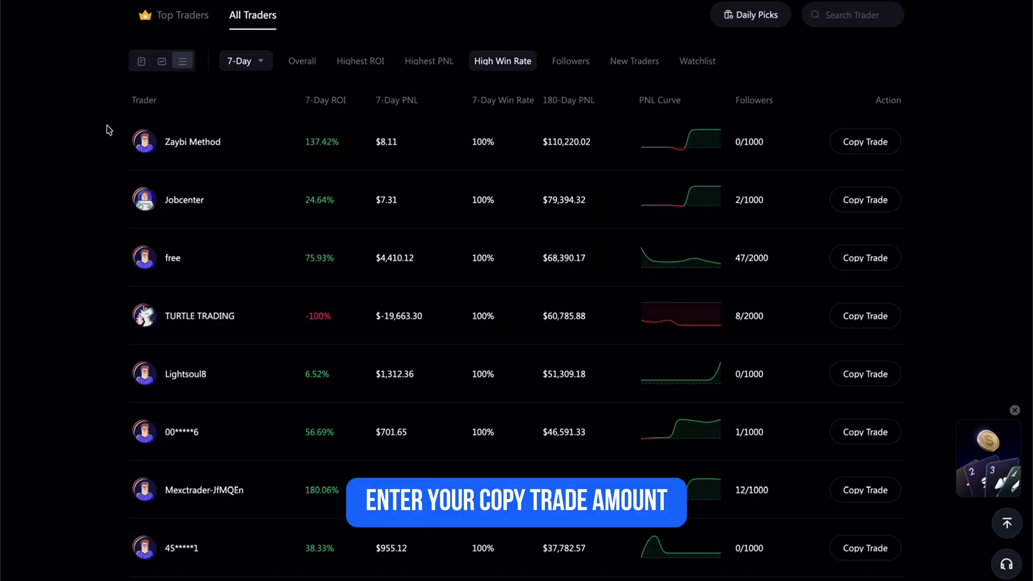
scroll(247, 182, down, 3)
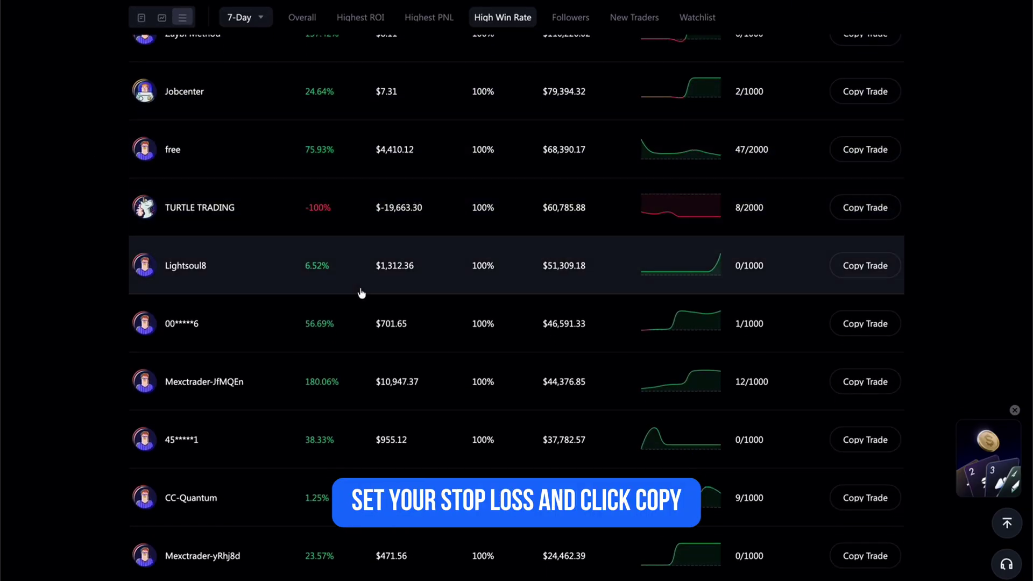
scroll(358, 336, down, 4)
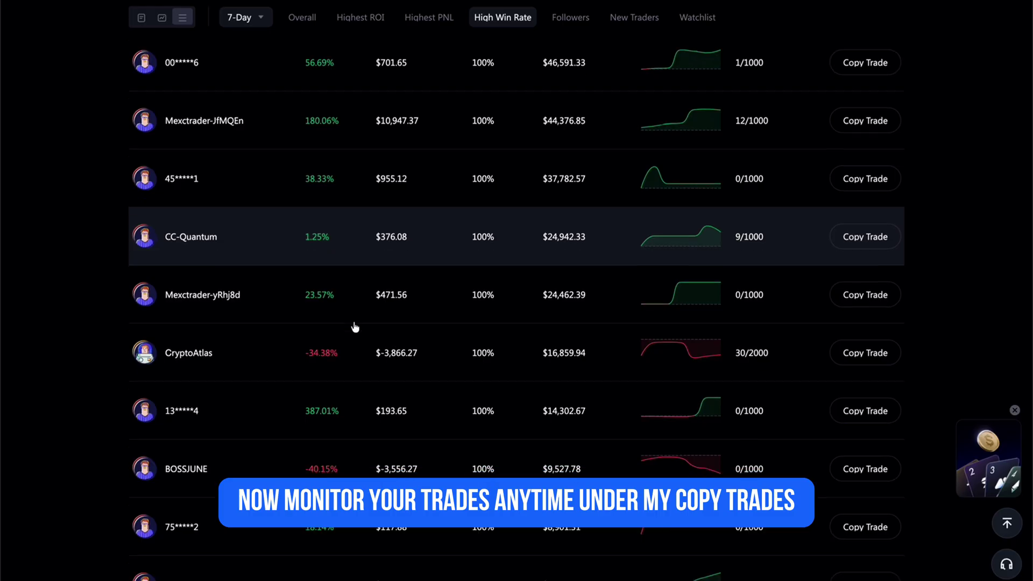
scroll(399, 350, down, 3)
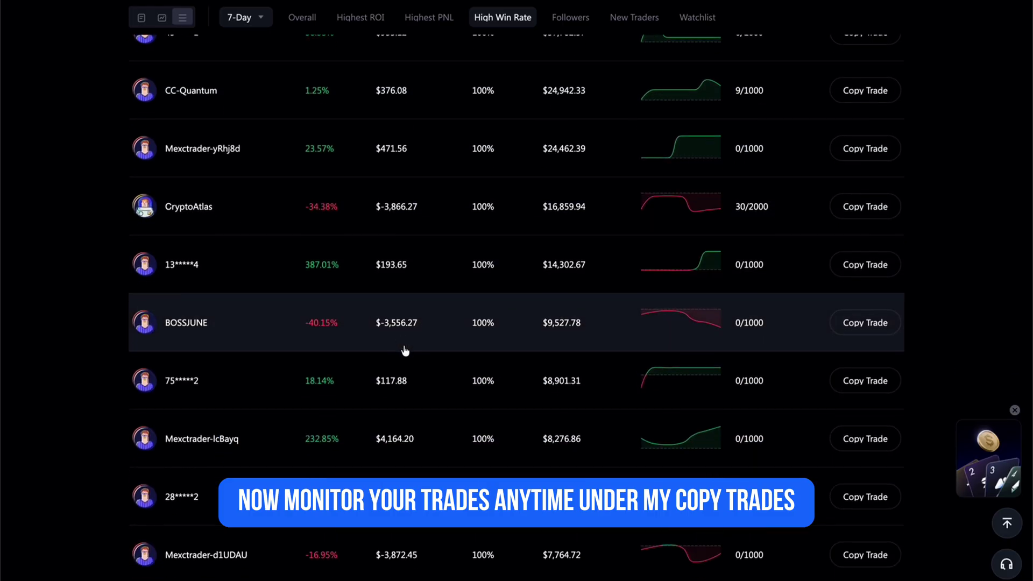
scroll(406, 351, down, 2)
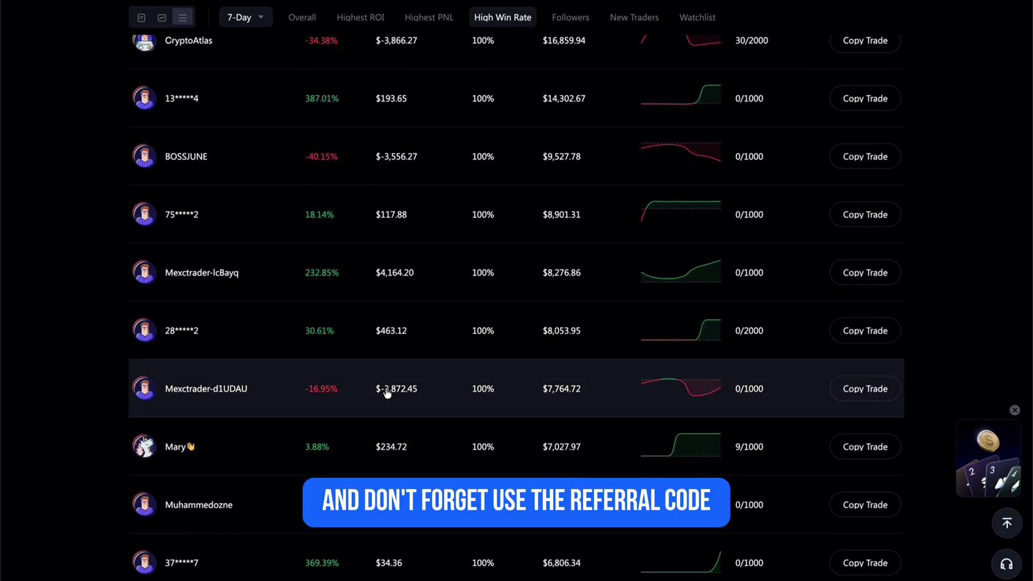
scroll(267, 402, down, 10)
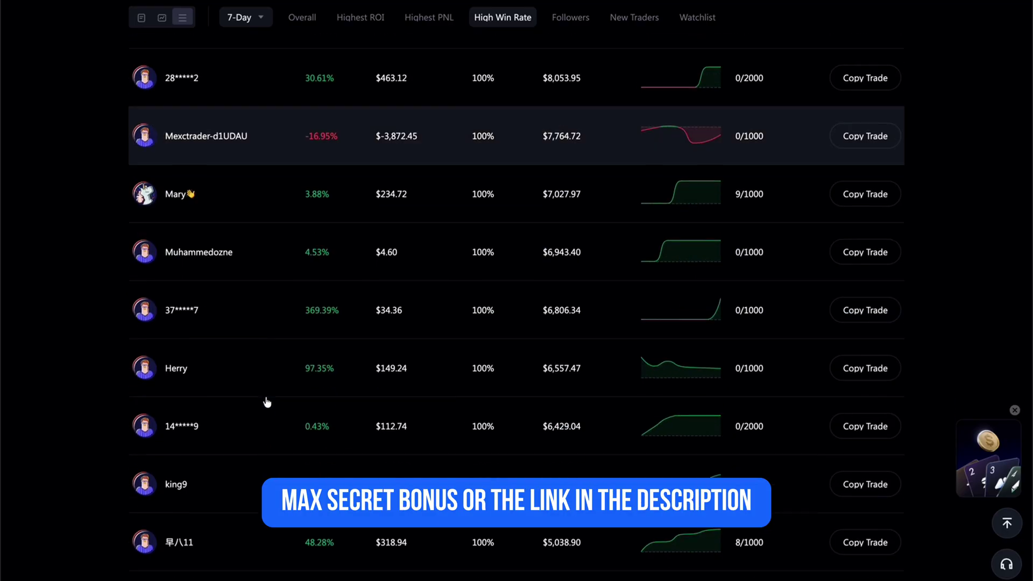
scroll(266, 402, up, 15)
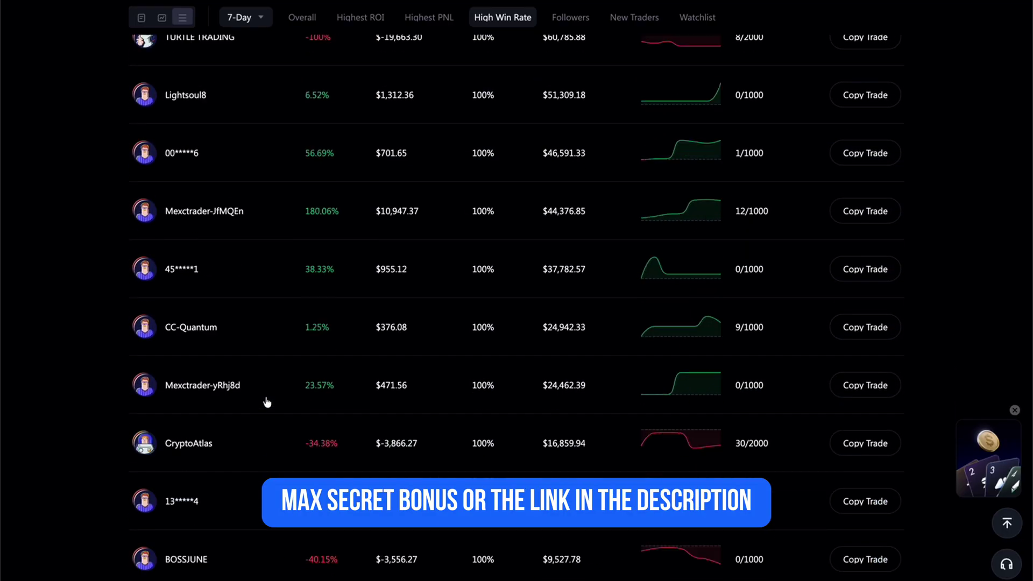